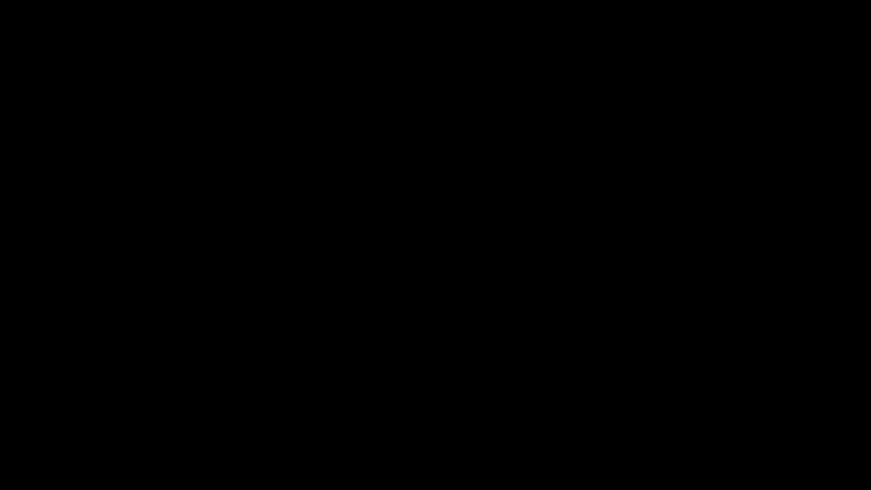
Type the title '7 Viewport Navigation Controls Keys' and start a new line below it
text(V)
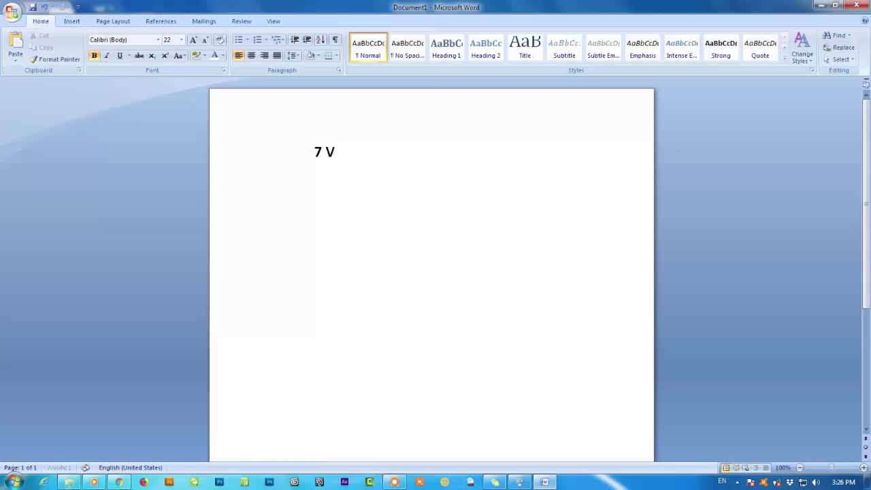
text(iew )
text(p)
text(t Navi)
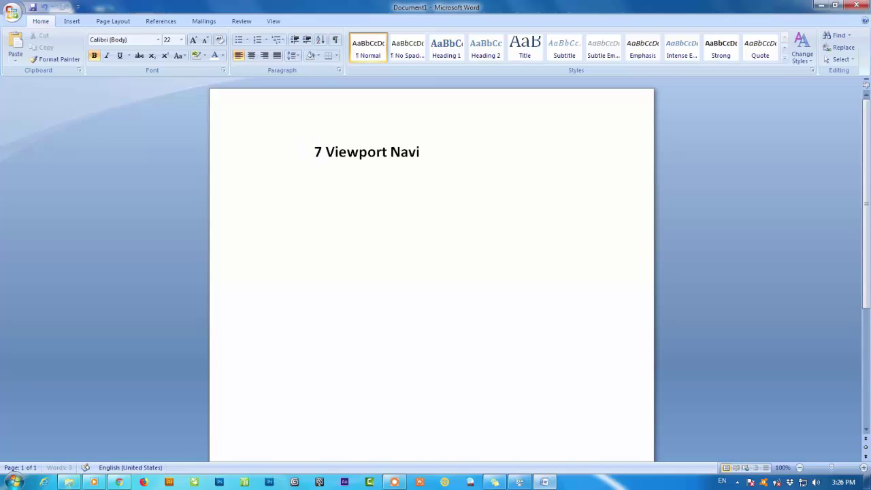
text(gation)
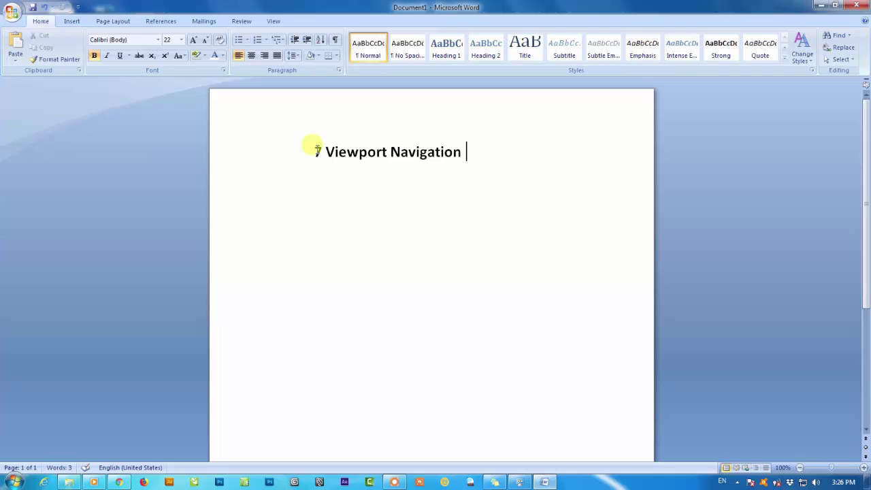
text( Controls)
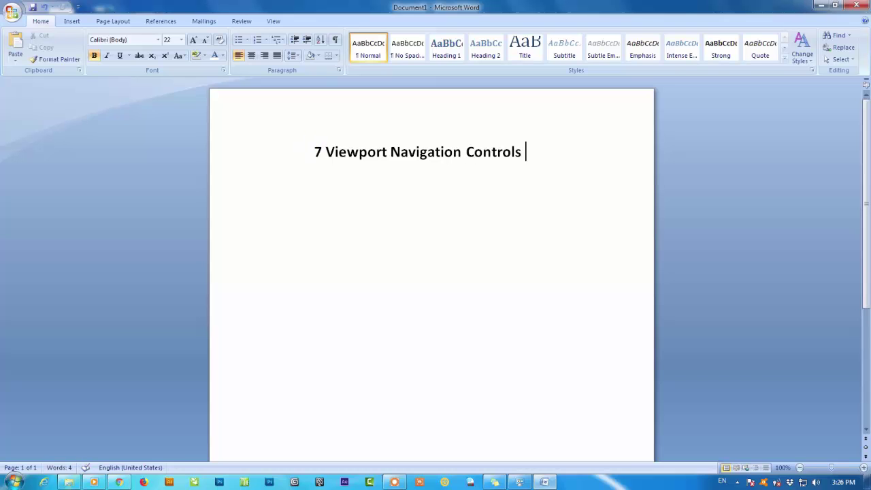
text(Keys)
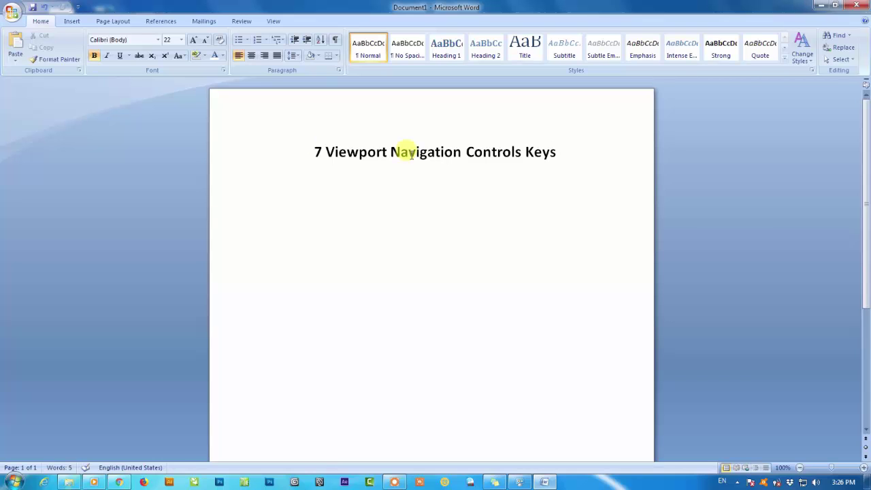
key(Return)
key(Return)
Add the rows 'Zoome mode' with Alt+Z and 'Zoom Extants' with Alt+Ctrl+Z
text(ZX)
key(BackSpace)
text(pp)
key(BackSpace)
key(BackSpace)
text(oo)
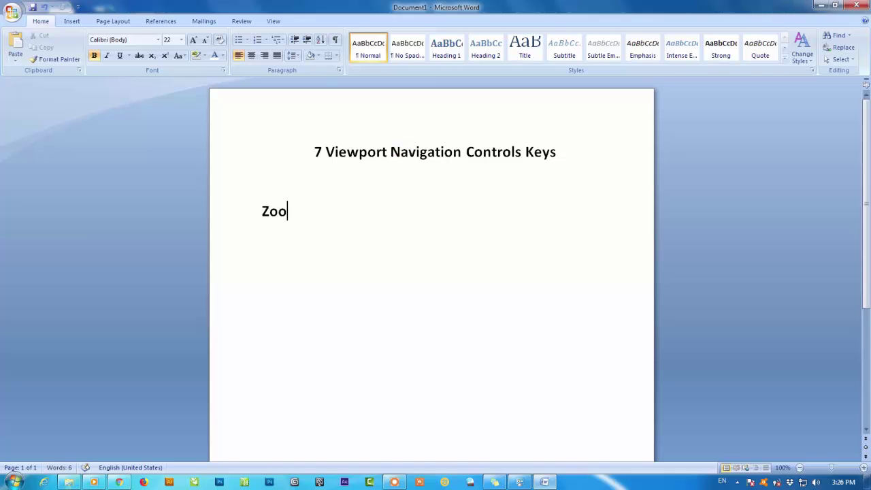
text(me mode)
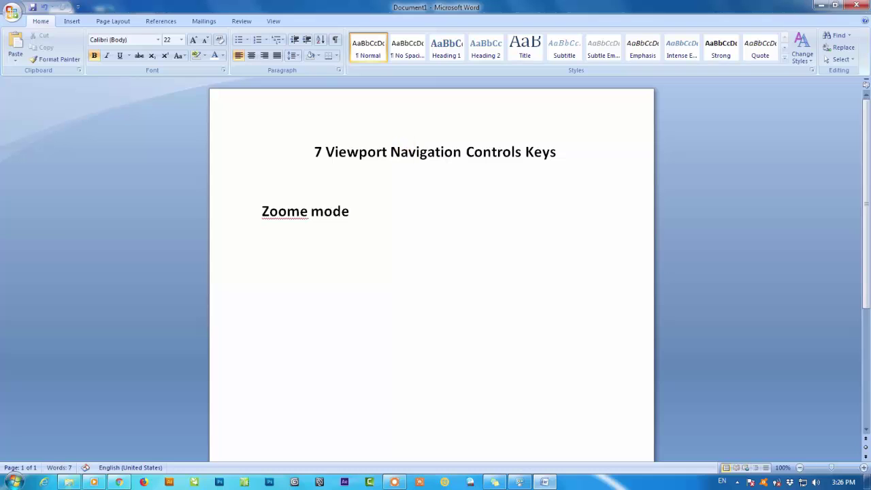
text(      Alt)
text(+Z)
key(Return)
text(Z)
text(oom Ex)
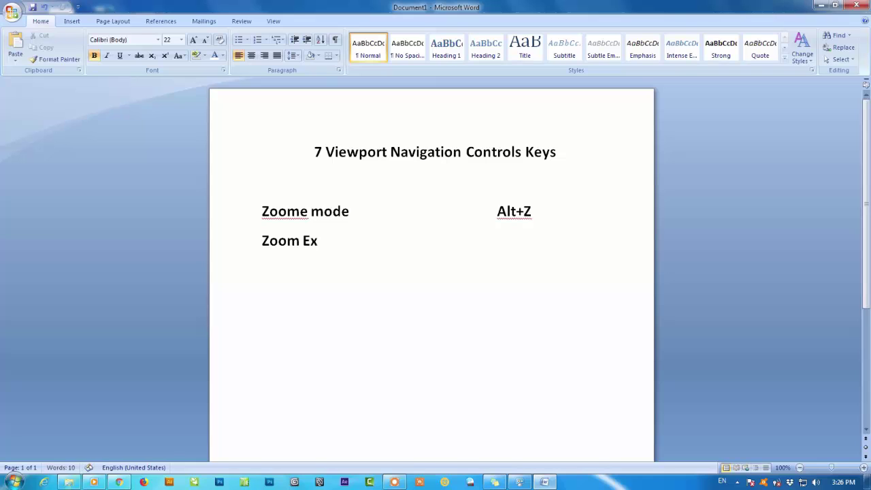
text(tants)
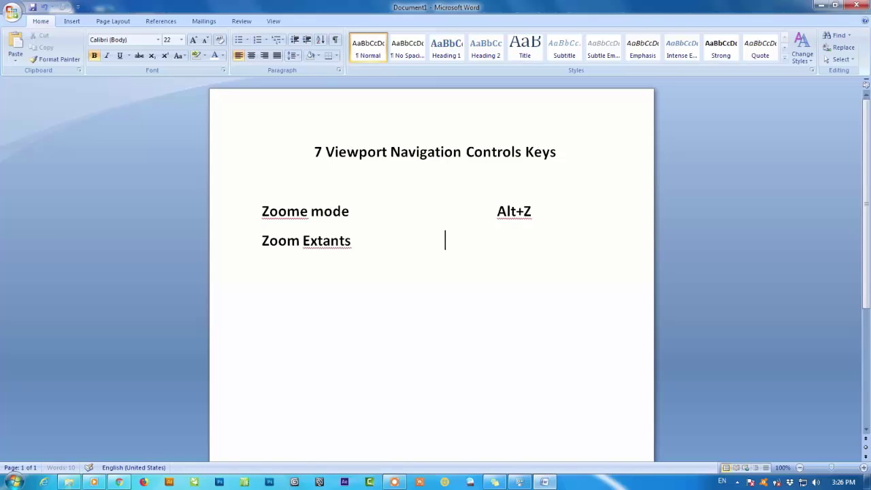
key(Tab)
text(A)
text(lt+)
text(Ctrl+)
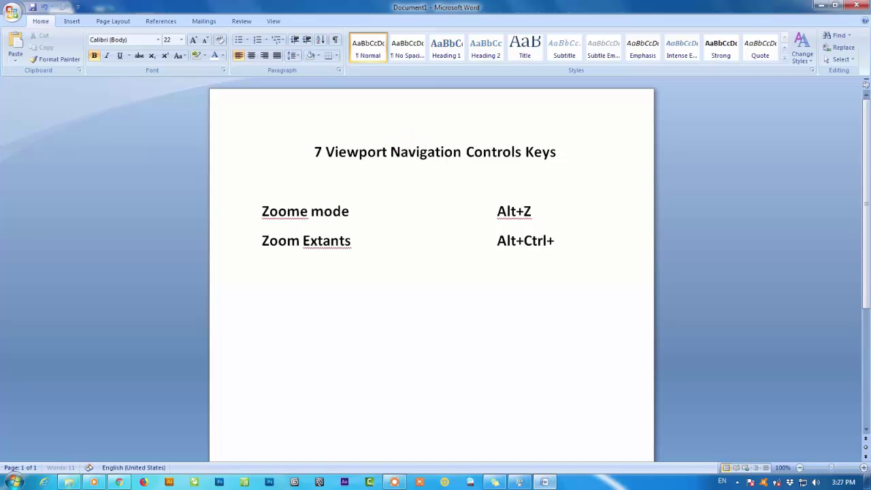
text(Z)
key(Return)
Add the row 'Zoom Extants all' with shortcut Shift+Ctrl+Z and start a new line
text(Zoome)
key(BackSpace)
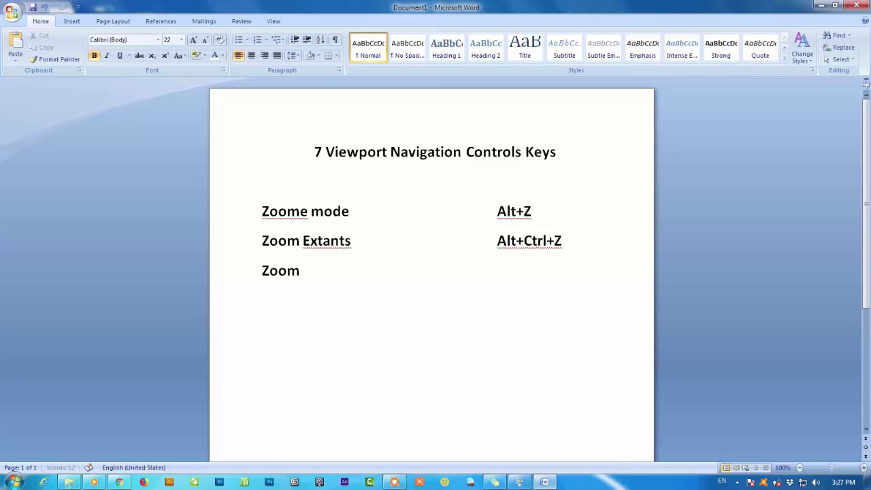
text( Extant)
text(s all)
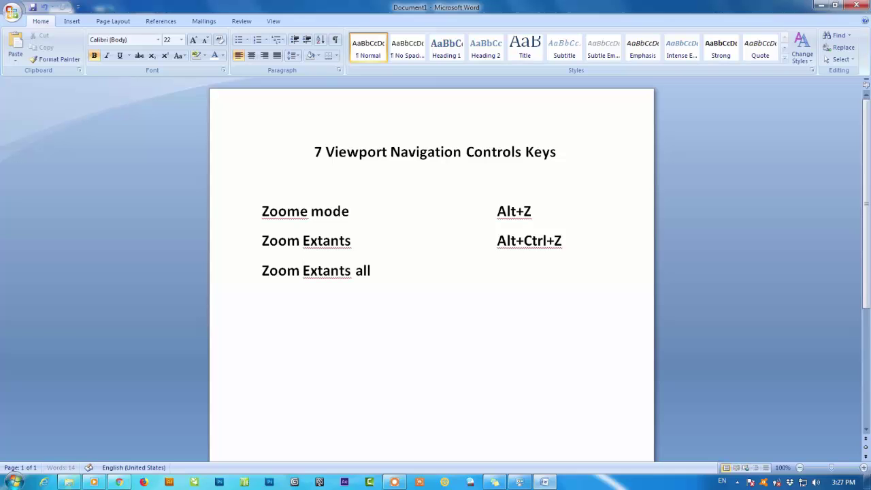
key(Tab)
key(Tab)
key(Tab)
text(Alt)
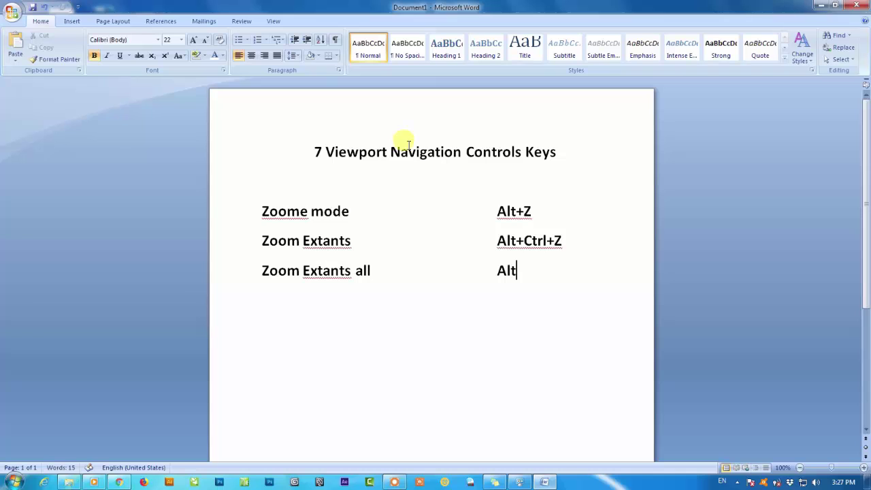
text(+)
key(BackSpace)
key(BackSpace)
key(BackSpace)
key(BackSpace)
text(S)
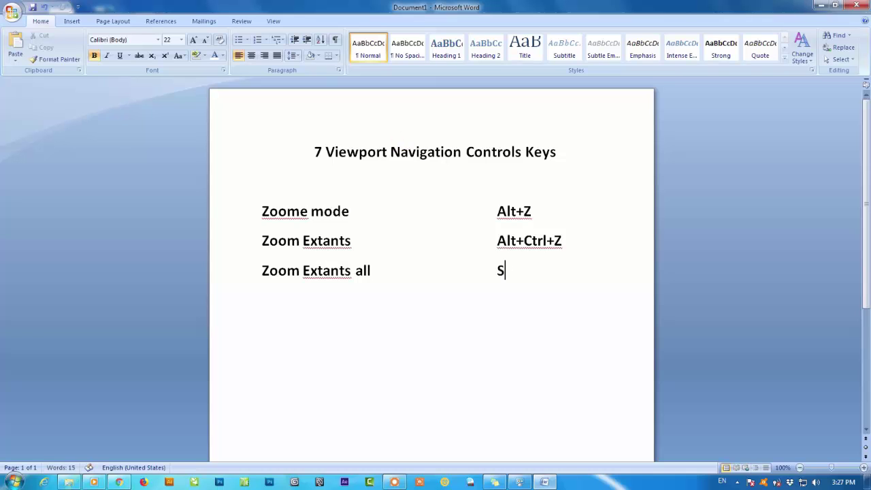
text(hift)
text(+Ctrl)
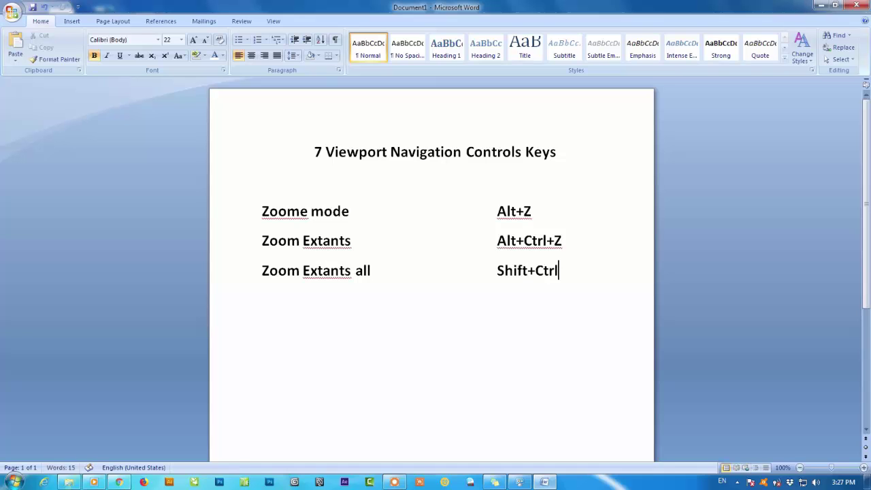
text(+Z)
key(Return)
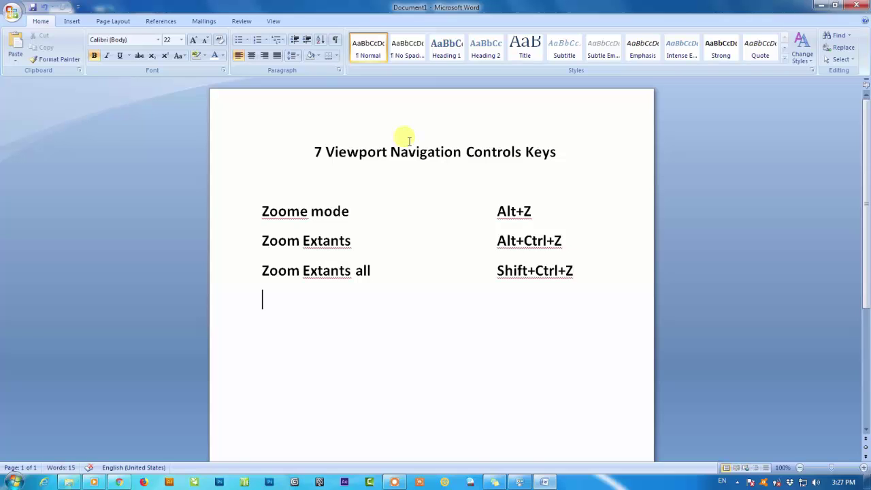
Add 'Zoom selected all' with shortcut Z, then enter 'Zoom In 2x' on the next row
text(Zoo)
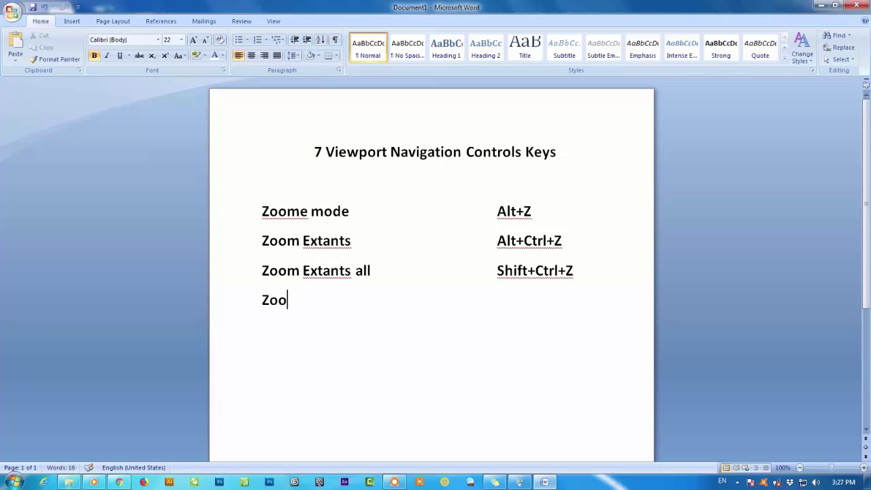
text(m selected)
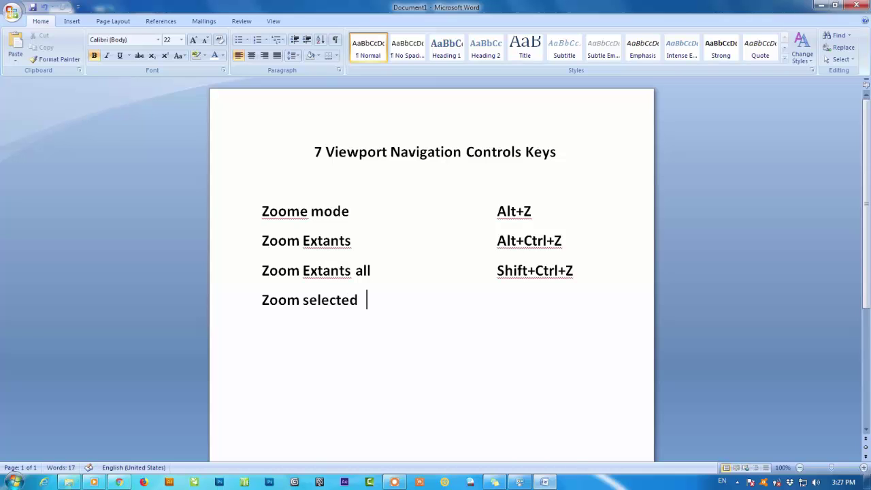
key(BackSpace)
text(all)
key(Tab)
text(Z)
key(Return)
text(Z)
text(oom In)
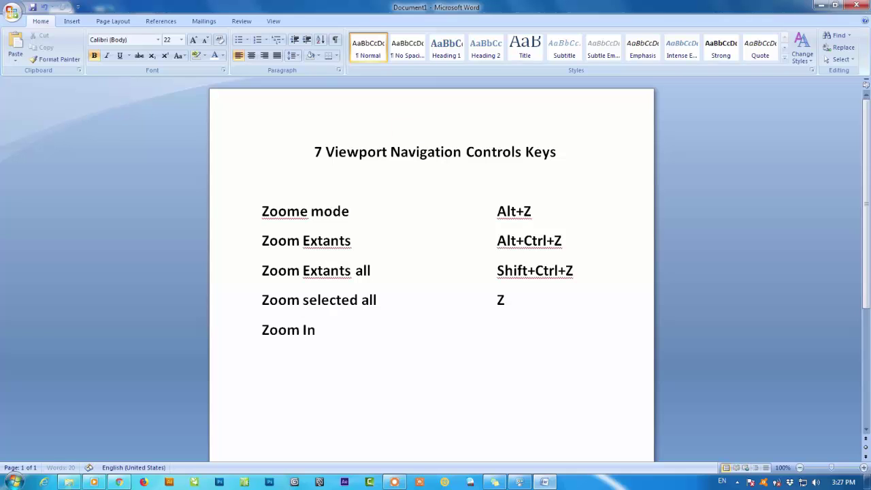
text( 2x)
key(Tab)
key(Tab)
key(Tab)
key(Tab)
key(Tab)
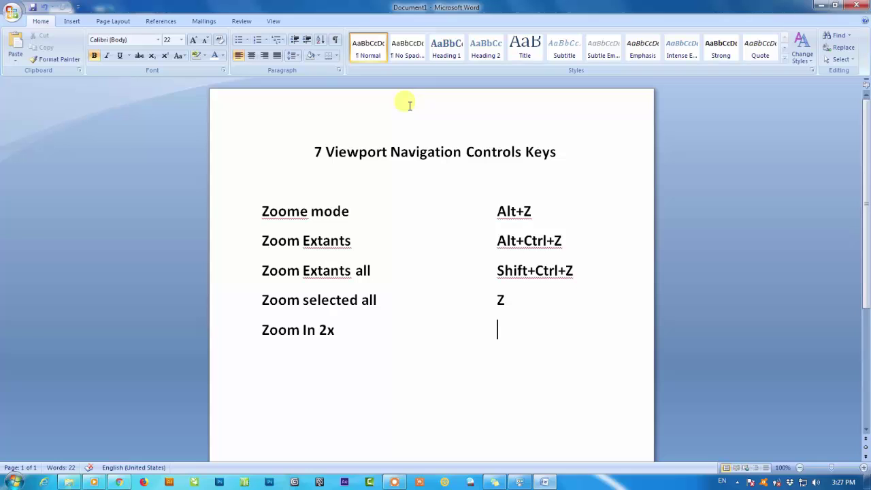
Give Zoom In 2x the shortcut Alt+Shift+Ctrl+Z, keeping it on the same row
text(Alt)
text(+Shif)
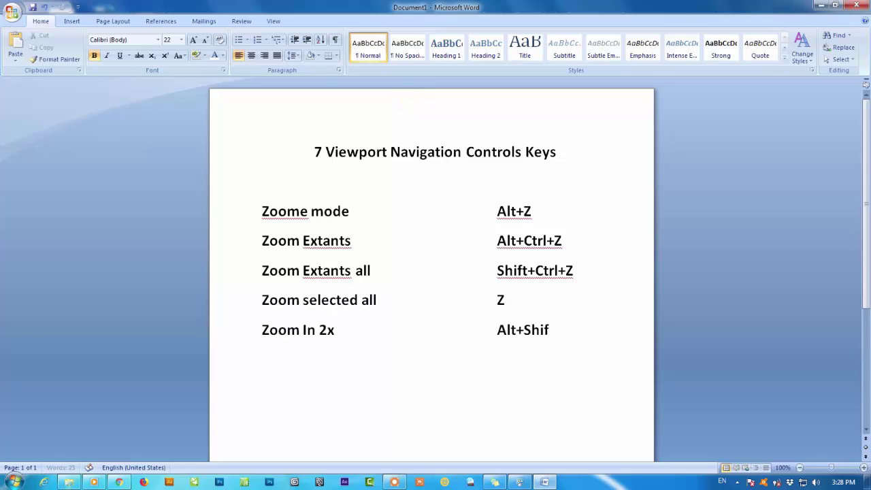
text(t+Ct)
text(r)
key(BackSpace)
text(l)
text(+Z)
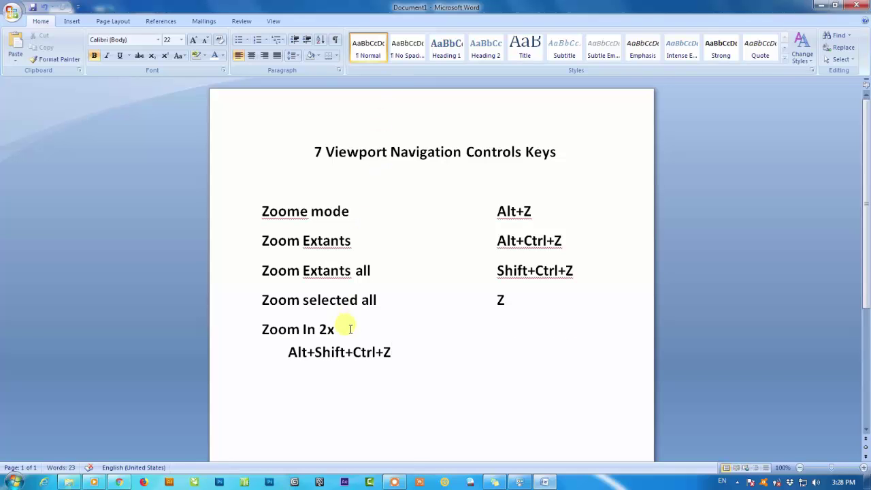
click(288, 350)
key(BackSpace)
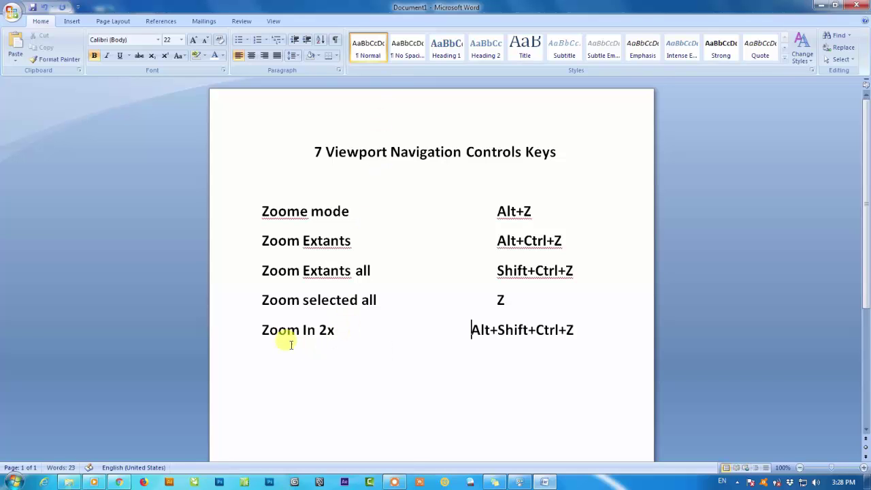
Shift the Z, Shift+Ctrl+Z, Alt+Ctrl+Z and Alt+Z shortcuts left to align the column
click(496, 300)
key(BackSpace)
click(497, 270)
key(BackSpace)
click(497, 241)
key(BackSpace)
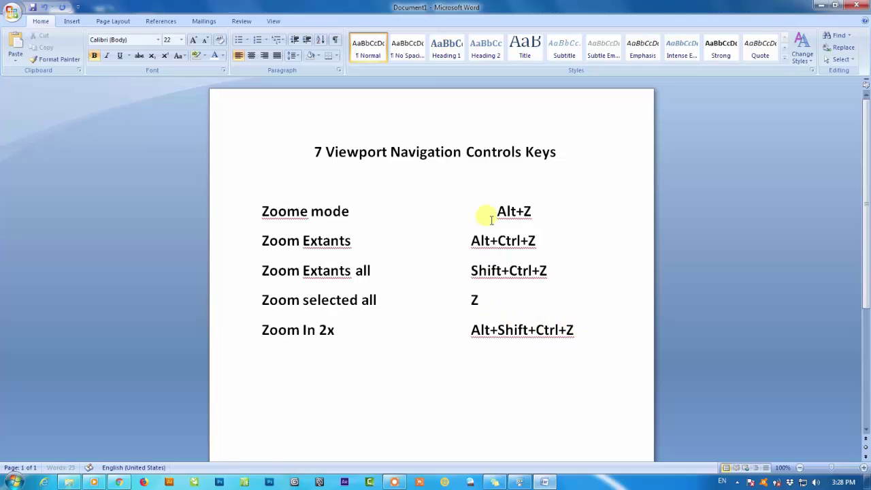
click(497, 211)
key(BackSpace)
click(574, 330)
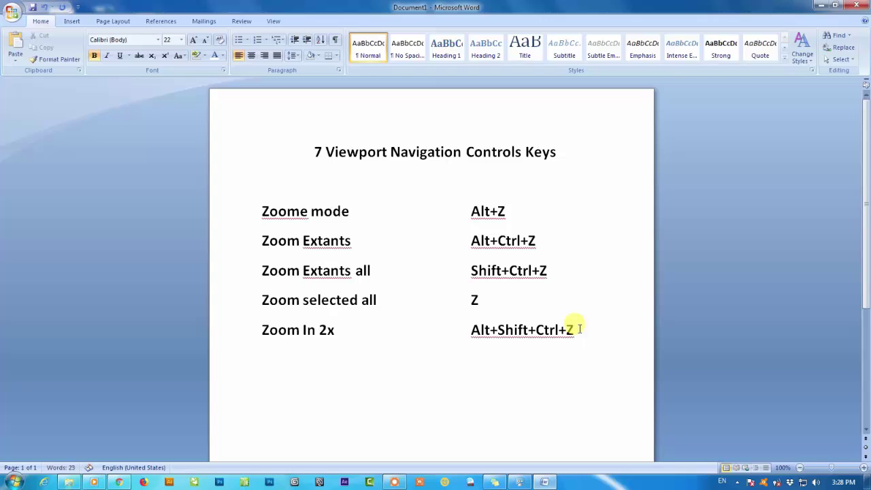
key(Return)
Add 'Zoom Out 2x' with shortcut Alt+Shift+Z and begin 'Zoom R' on the next row
text(Zoom)
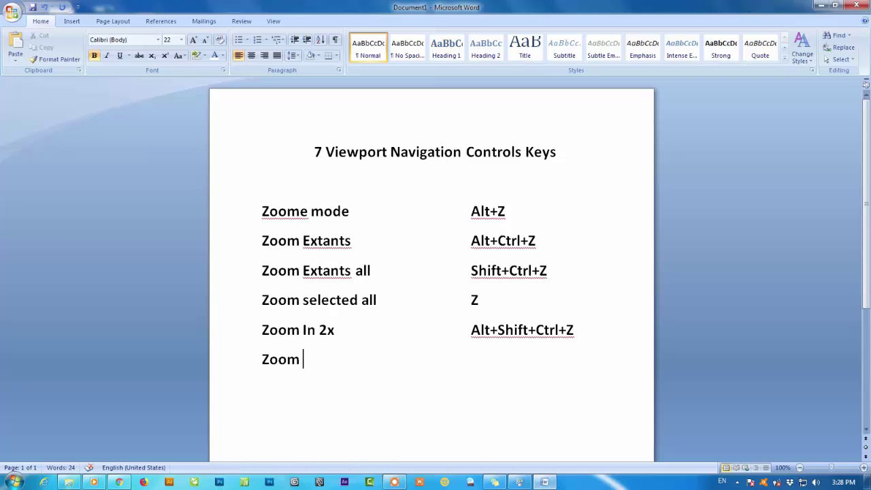
text( Out )
text(2x)
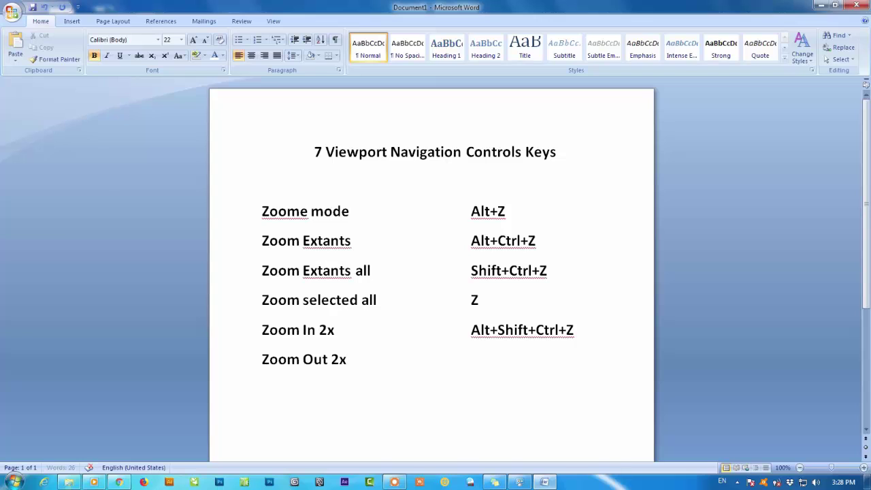
key(Tab)
key(Tab)
text(A)
text(lt+)
text(Shift)
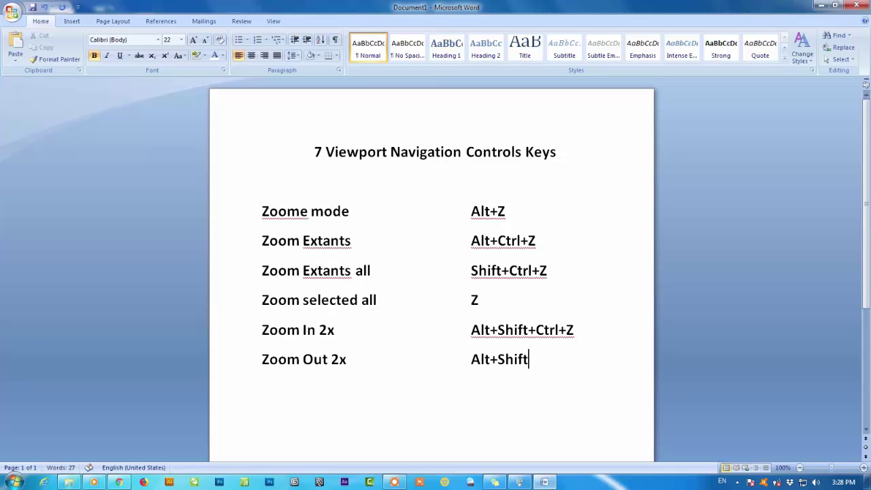
text(+)
text(Z)
key(Return)
text(Zoom)
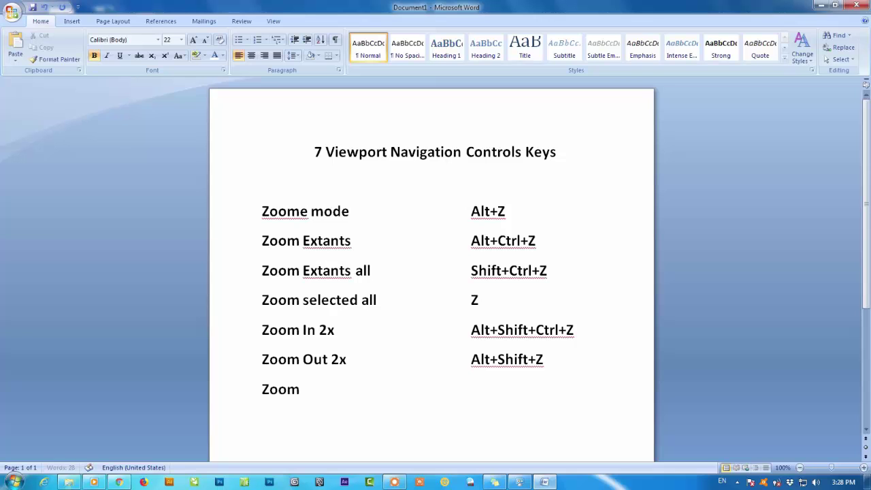
text( RE)
key(BackSpace)
Complete the row as 'Zoom Region mode' with shortcut Ctrl+W and start a new line
text(e)
text(gion )
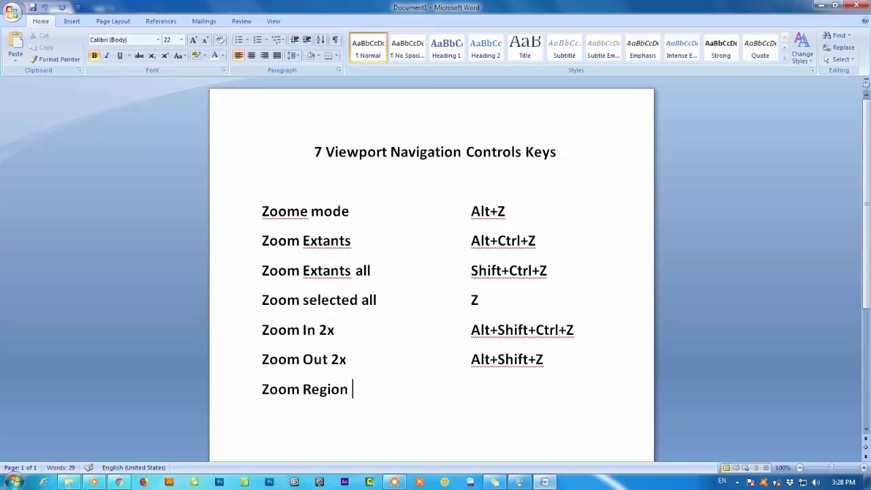
text(mode)
key(Tab)
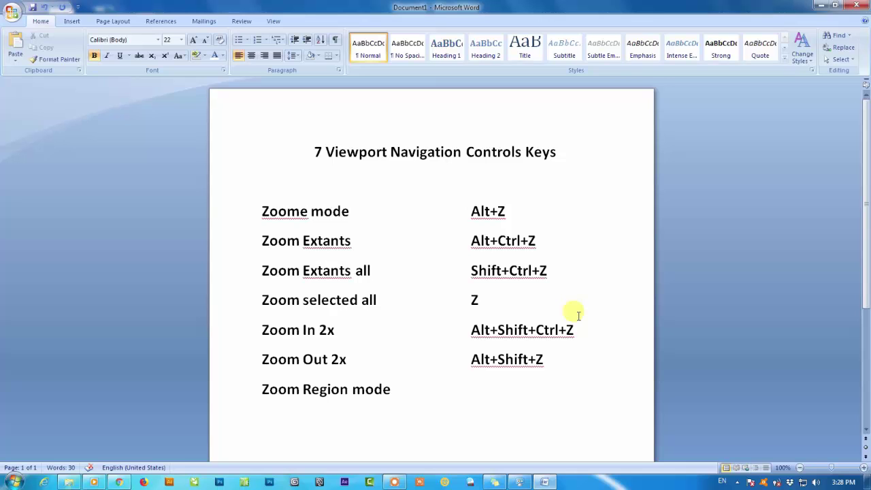
text(Ctr)
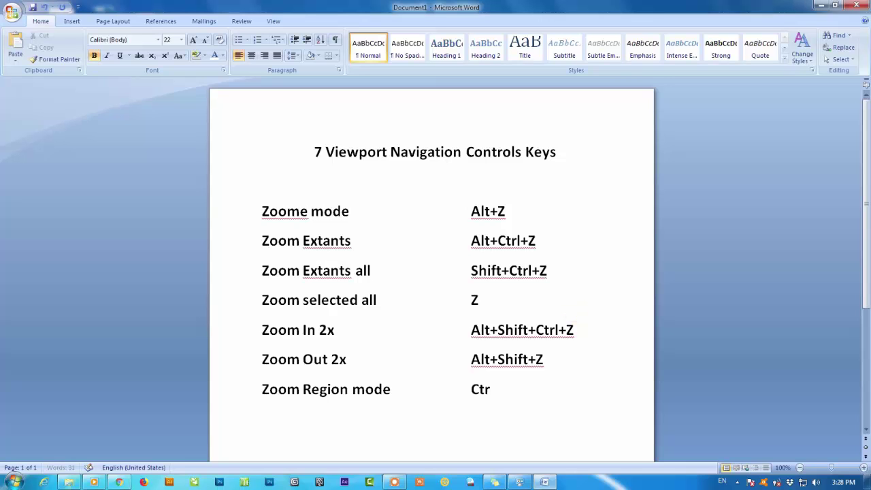
text(l+W)
key(Return)
scroll(569, 354, down, 3)
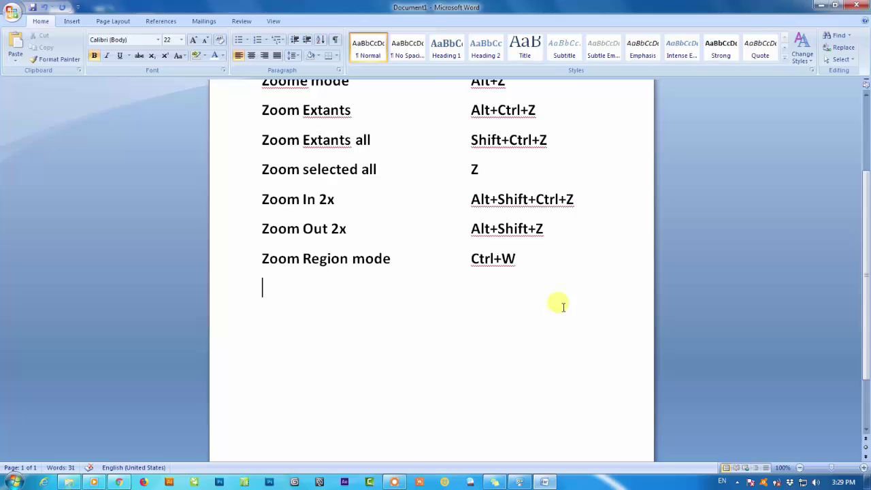
Add 'Zoom Viewport in' with '[/ scroll wheel forward' on one line, then begin the next row
text(Zoom )
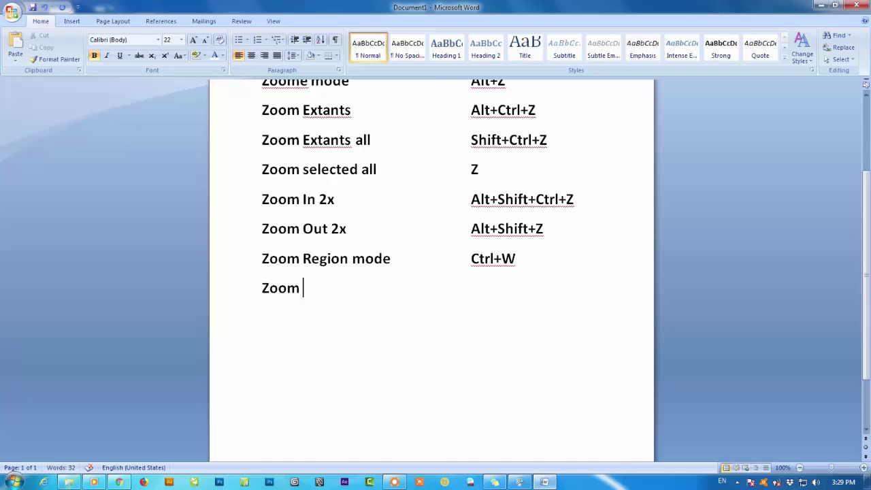
text(Viewport )
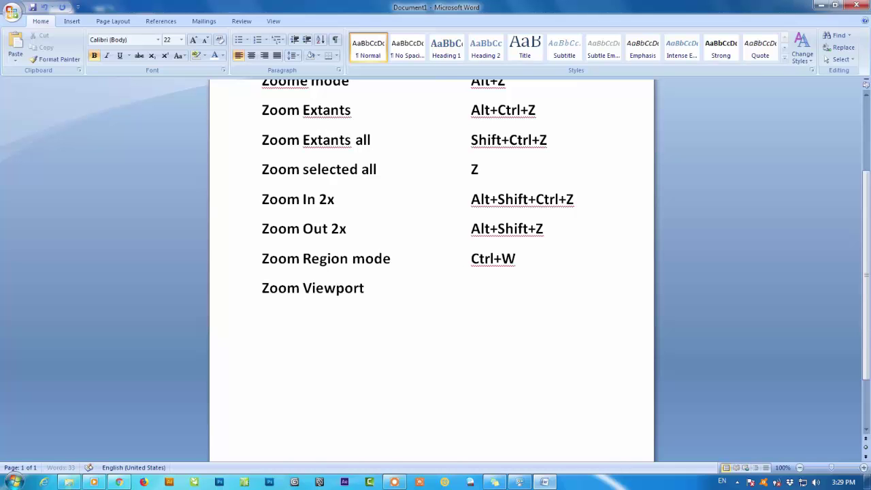
text(in)
key(Tab)
key(Tab)
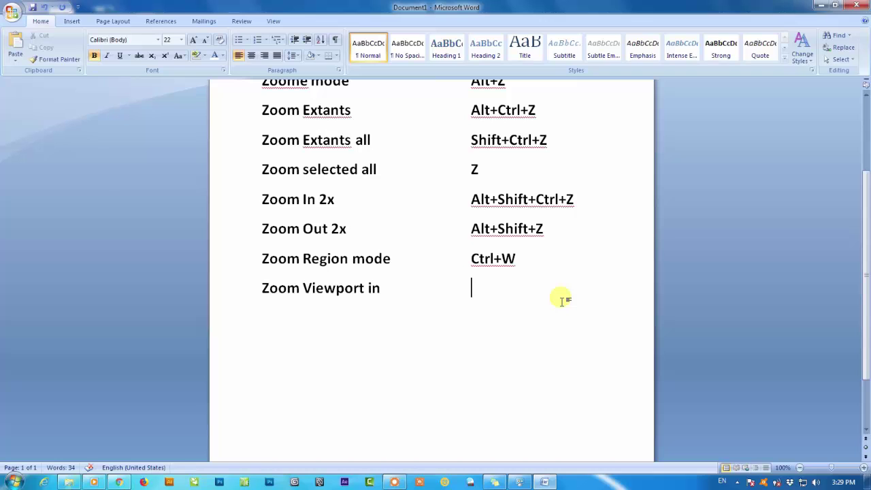
text([)
text(/)
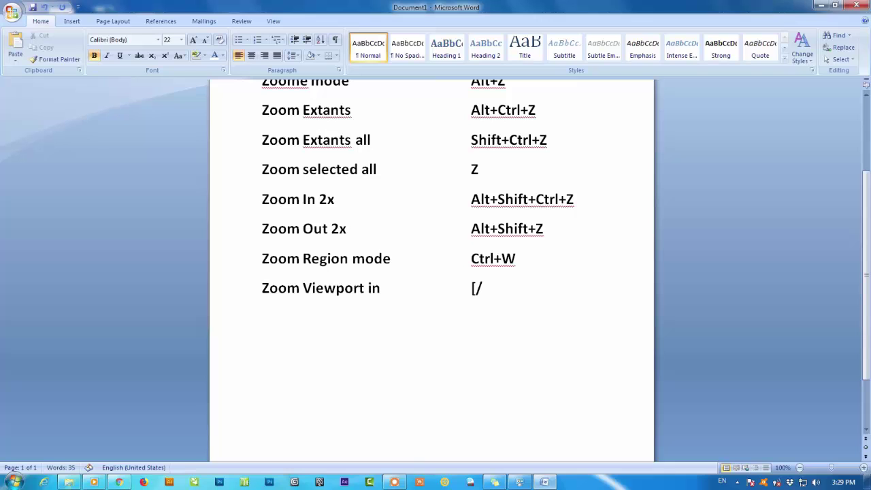
text( s)
text(croll w)
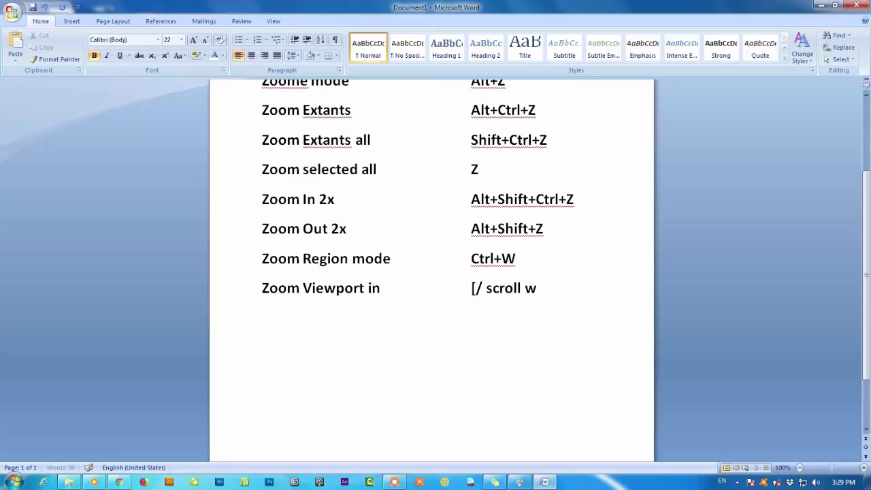
text(heel for)
text(ward)
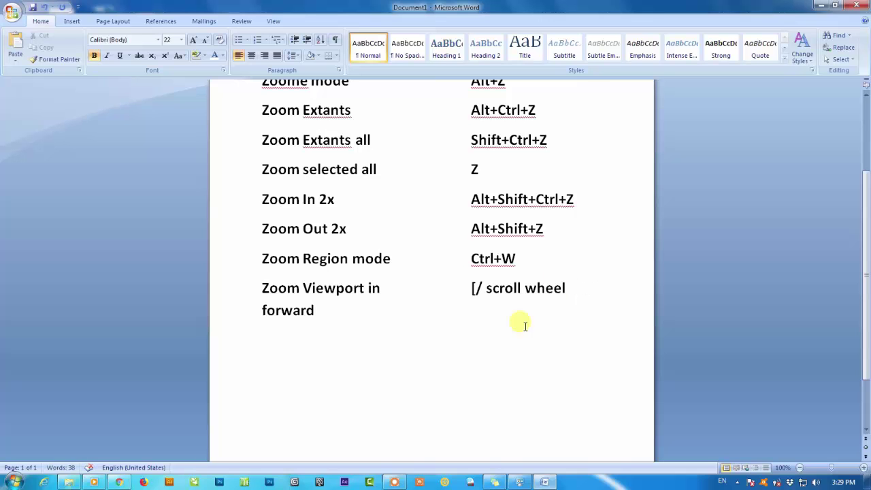
click(475, 288)
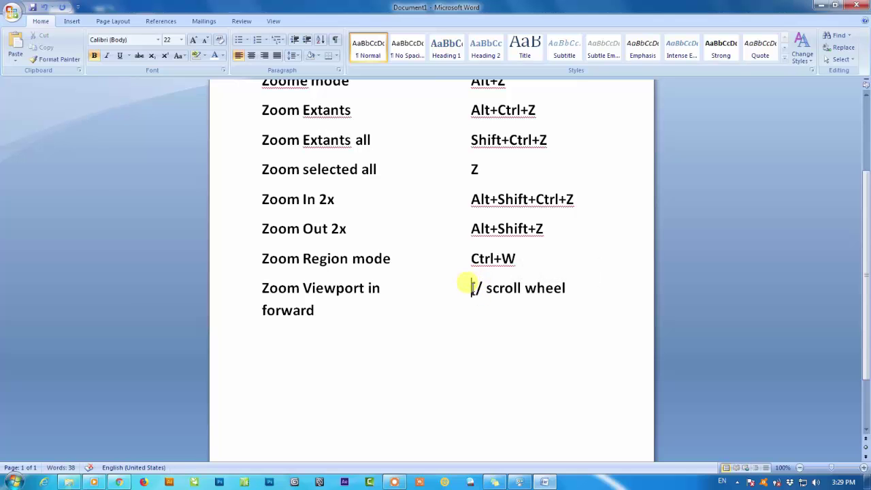
key(BackSpace)
text([)
click(599, 288)
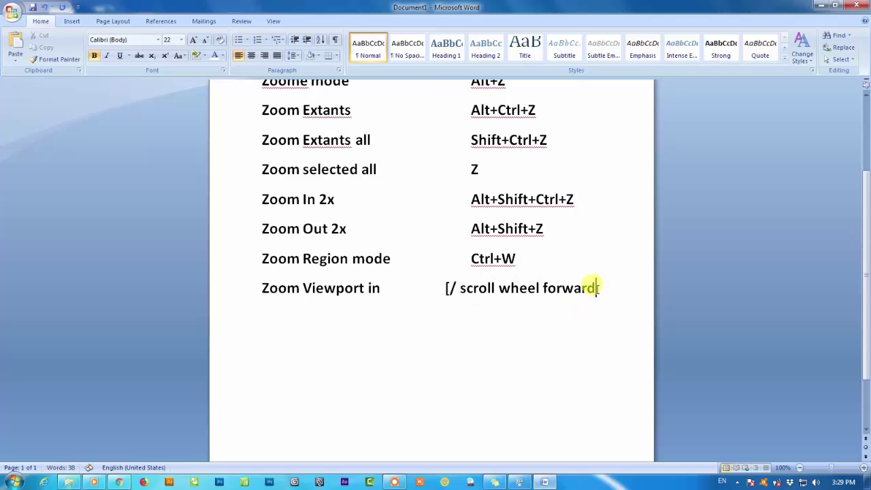
key(Return)
text(Zoo)
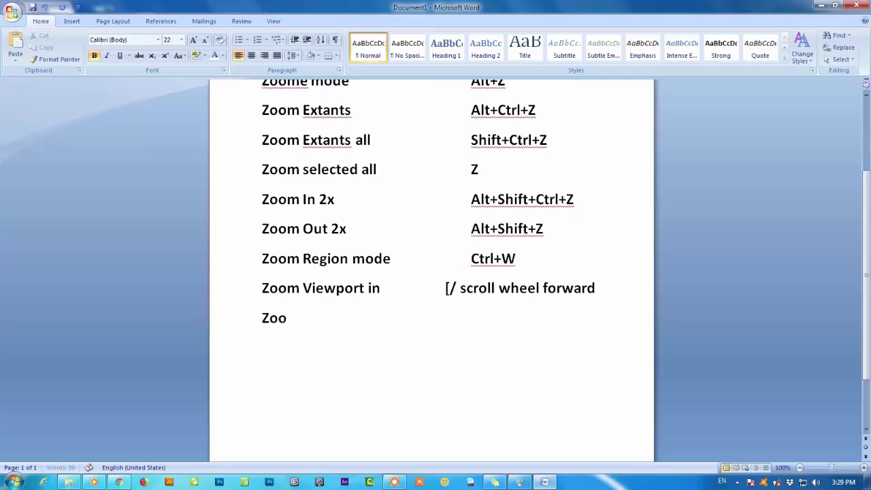
text(m )
text(v)
Finish the row as 'Zoom Viewport Out' with shortcut ']/scoll wheel backward'
key(BackSpace)
text(Vie)
text(wport)
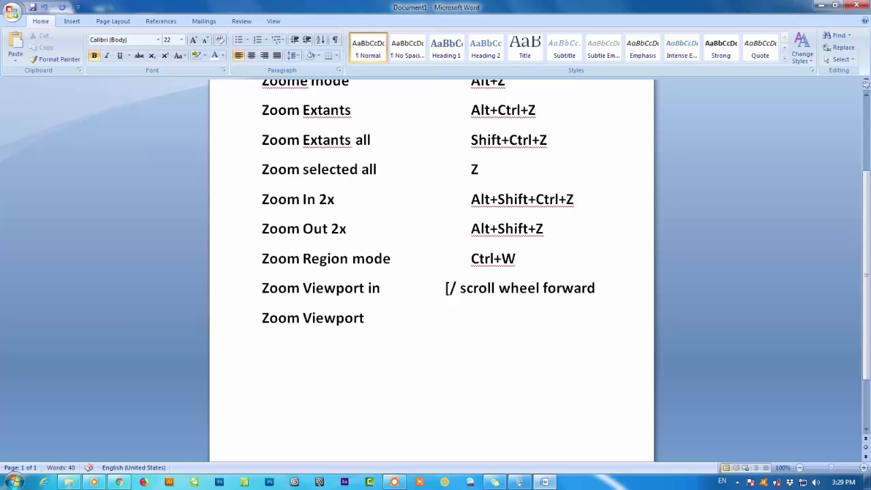
text( Out)
key(Tab)
text(])
text(/sco)
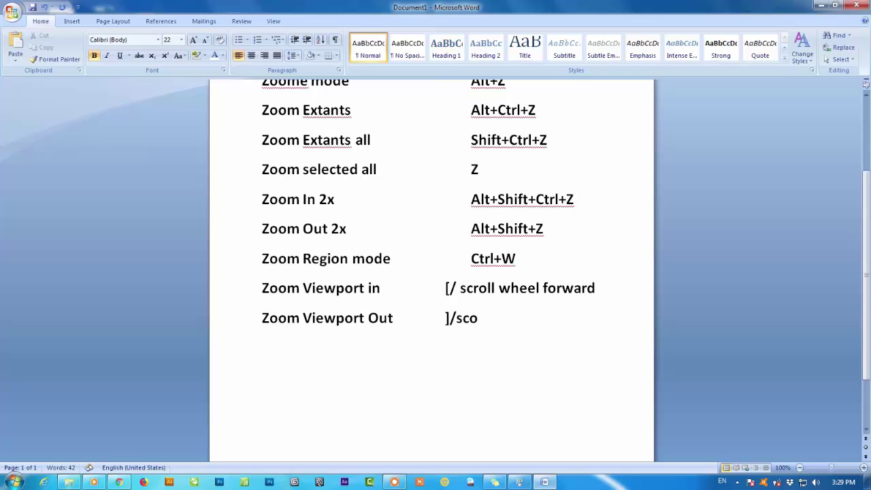
text(ll )
text(wheel)
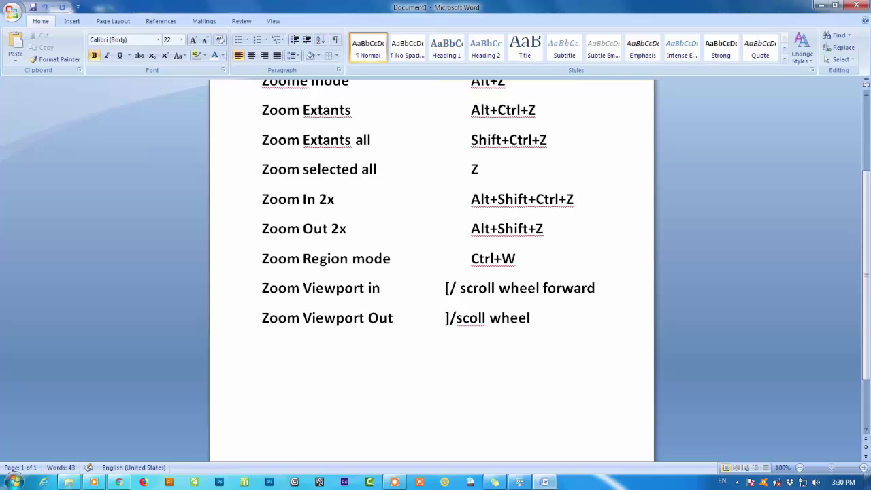
text( backw)
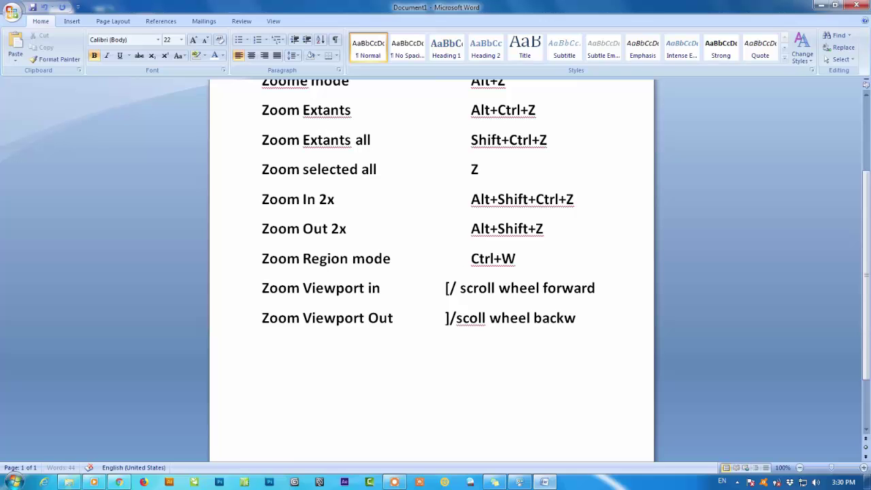
text(ard)
key(Return)
Add the row 'Pen view' with shortcut 'Ctrl+P/middle mou.bu.' and leave a clean new line
scroll(693, 394, down, 3)
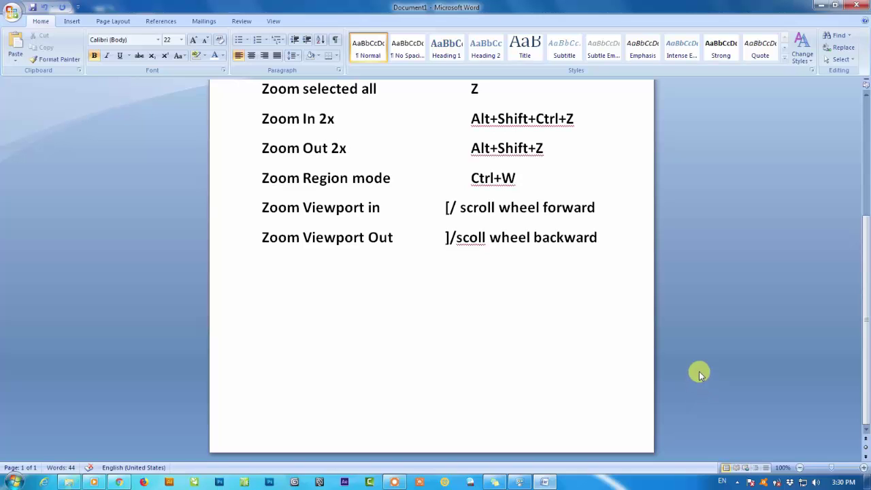
text(Pen )
text(view)
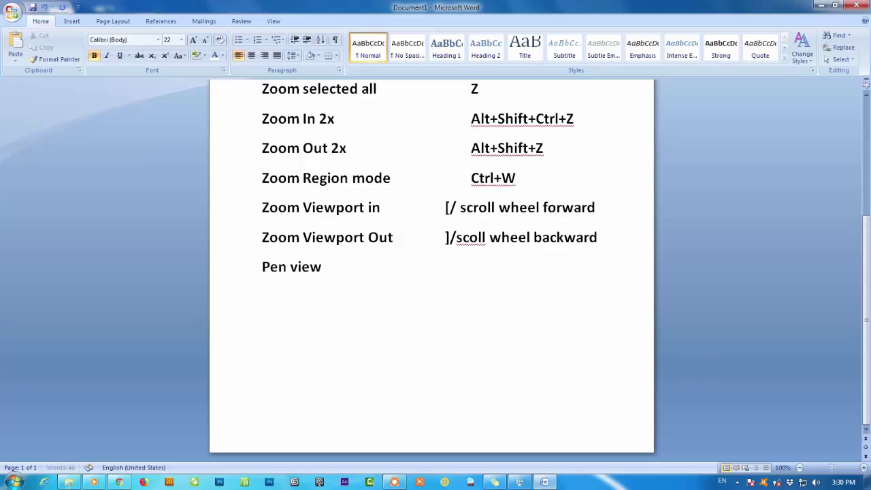
key(Tab)
key(Tab)
key(BackSpace)
text(Ctrl)
text(+)
text(P)
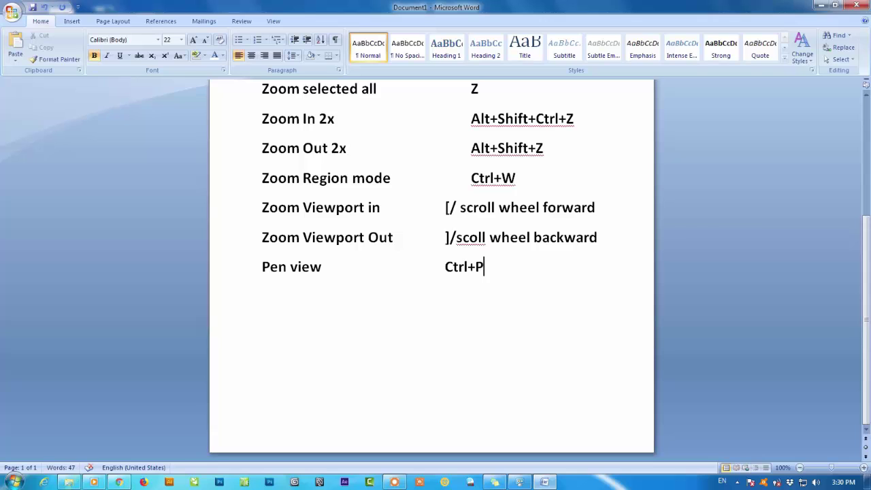
text(/)
text(mid)
text(dle m)
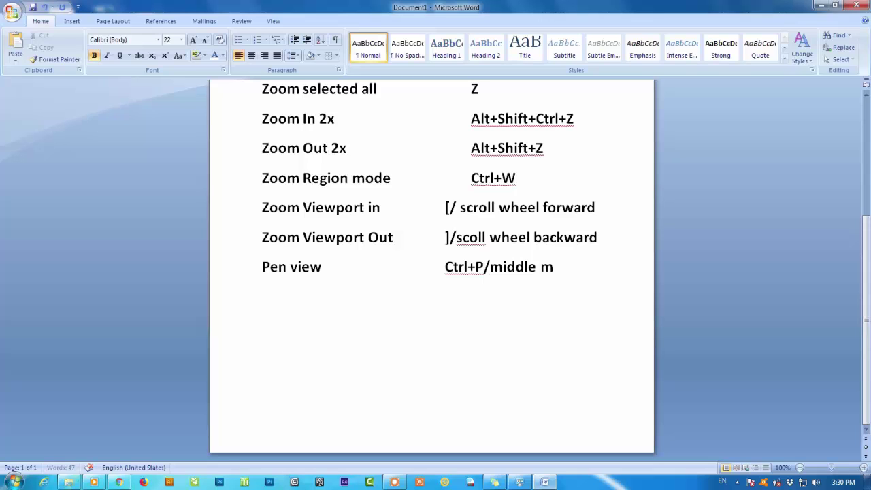
text(ou.)
text(bu)
text(.)
key(Return)
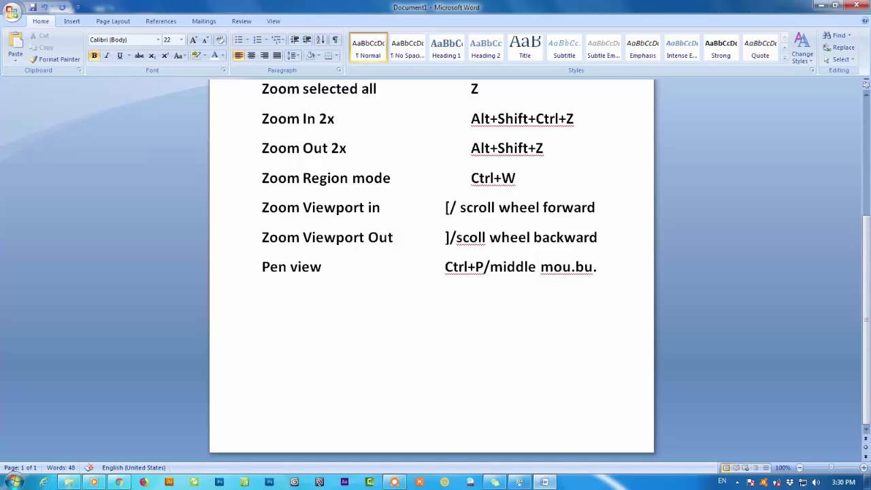
text(Om)
key(BackSpace)
key(BackSpace)
Add 'Interactive Pen' with shortcut I and 'Arc Rotate' with Ctrl+R
text(Inter)
key(BackSpace)
text(erac)
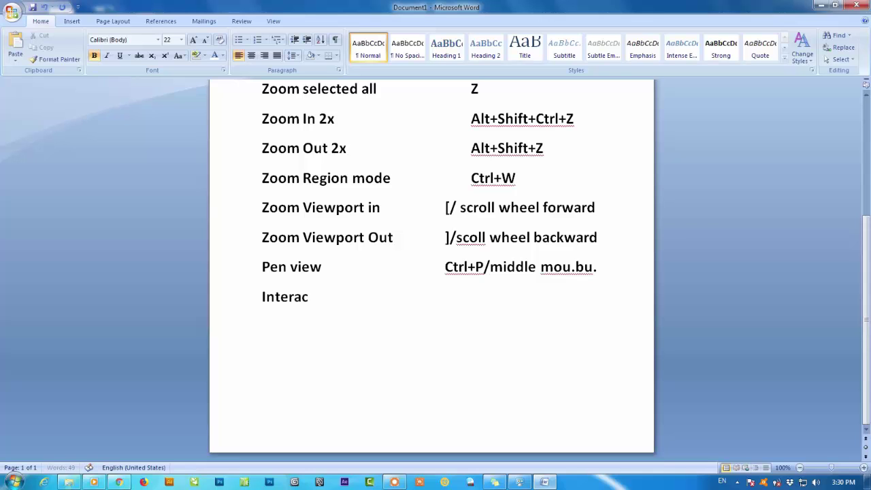
text(tive)
text(Pe)
key(BackSpace)
key(BackSpace)
text(Pen)
key(Tab)
key(Tab)
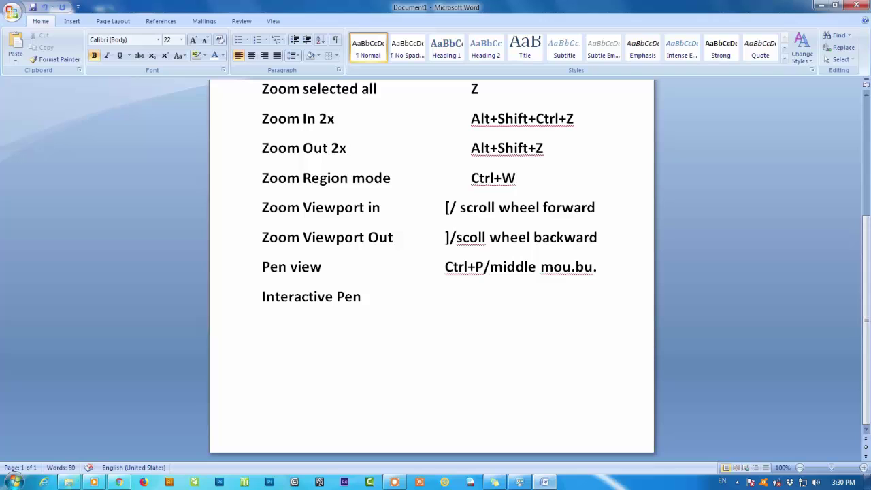
text(I)
text(Arc)
text( Rotate)
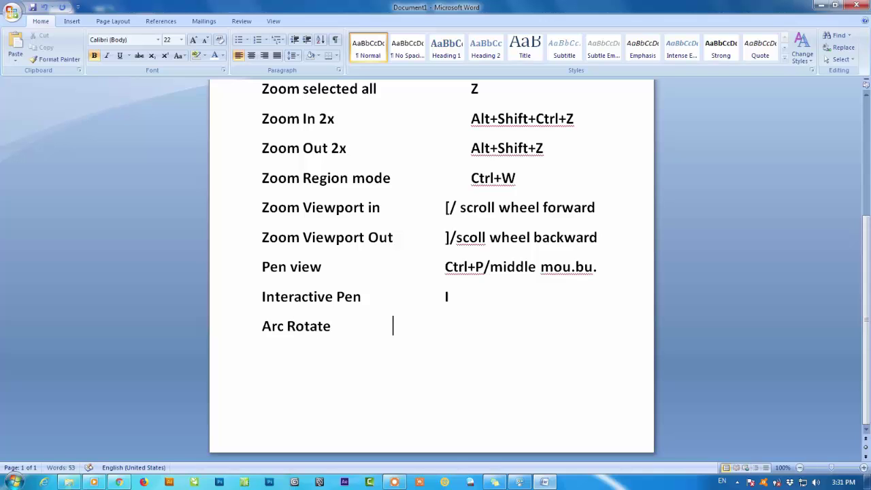
text(Ctrl)
text(+)
text(R)
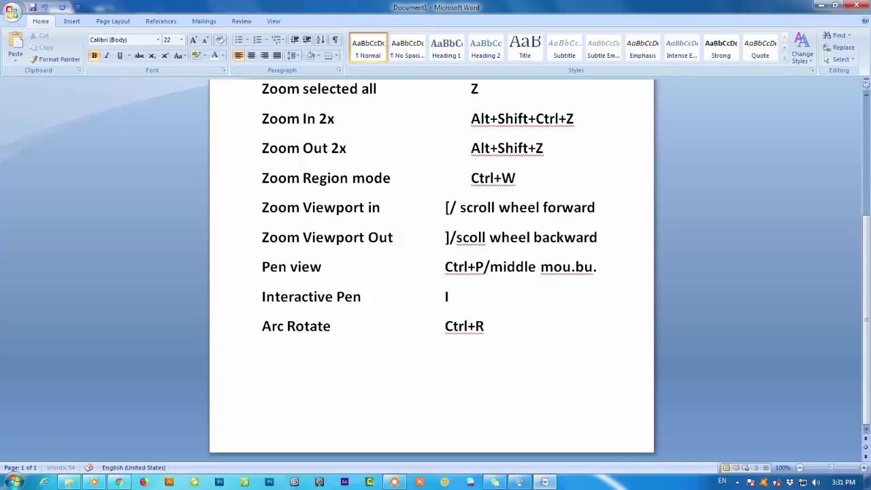
key(Return)
Add the row 'Min/Max Switch' with shortcut Alt+W
text(Min/M)
text(ax Swi)
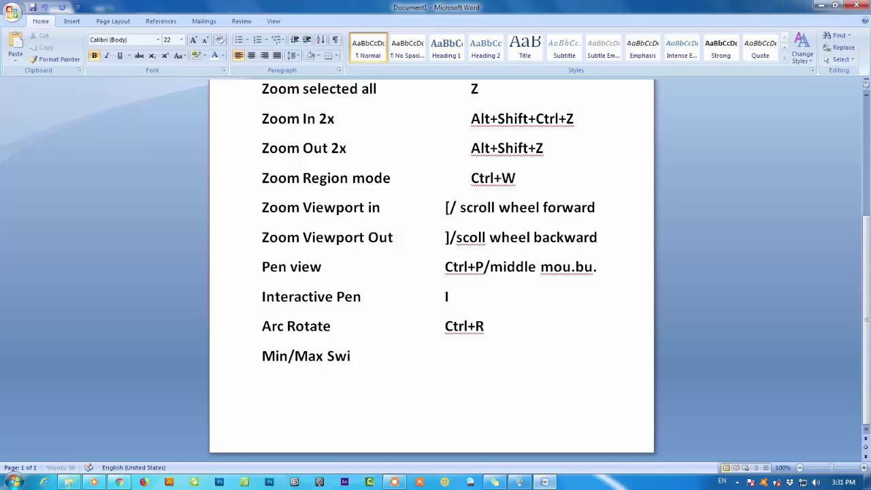
text(tch)
key(Tab)
text(Al)
text(t+)
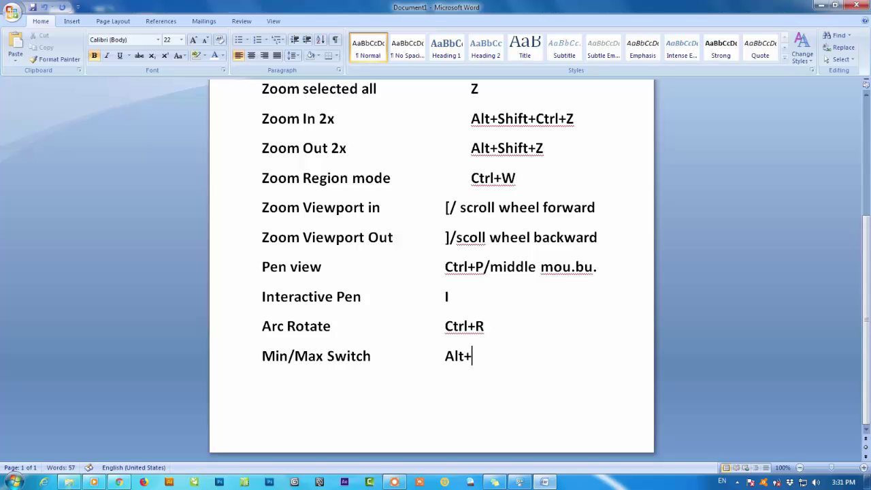
text(W)
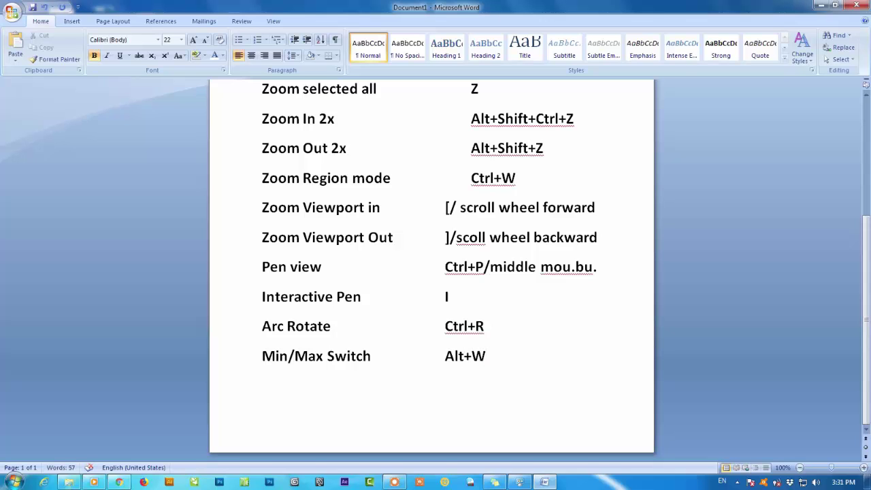